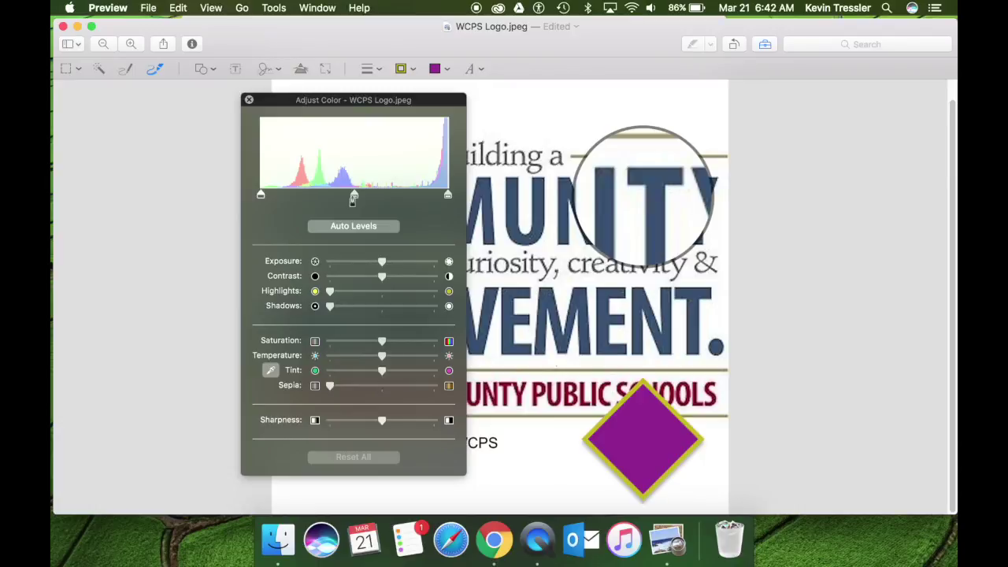
Close the color adjustment window and resize the logo image to 600 × 600 pixels with proportional scaling
click(249, 101)
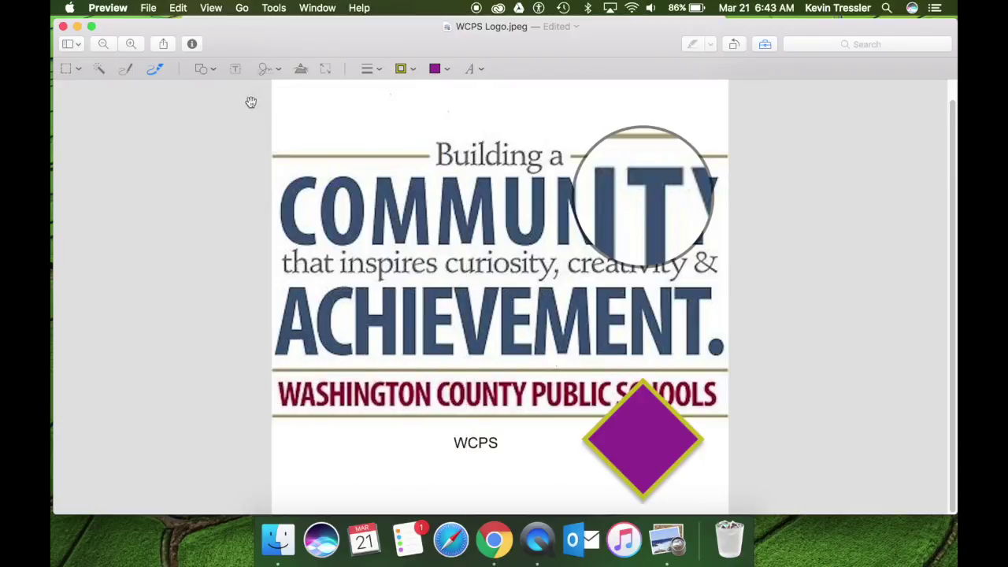
click(325, 70)
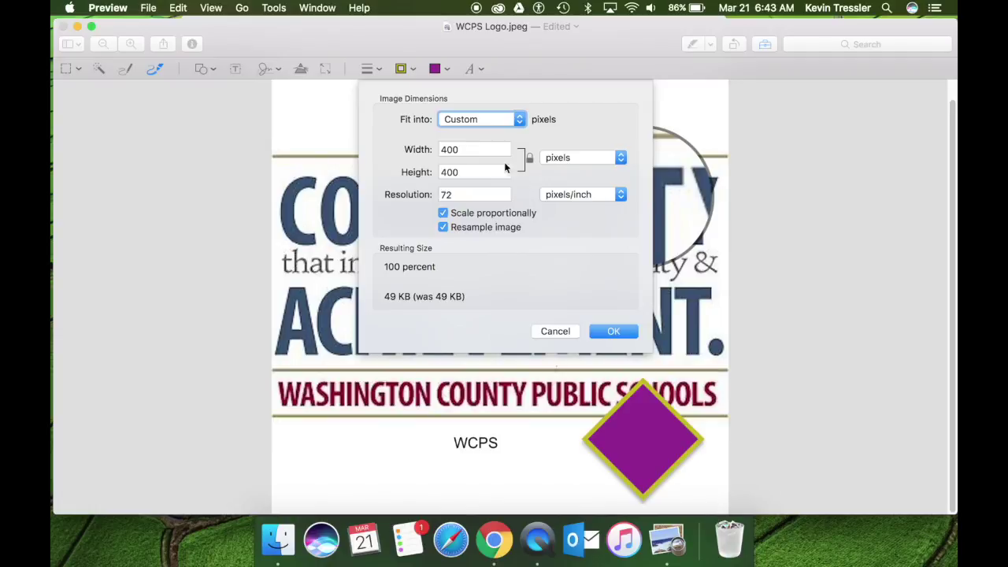
double_click(469, 150)
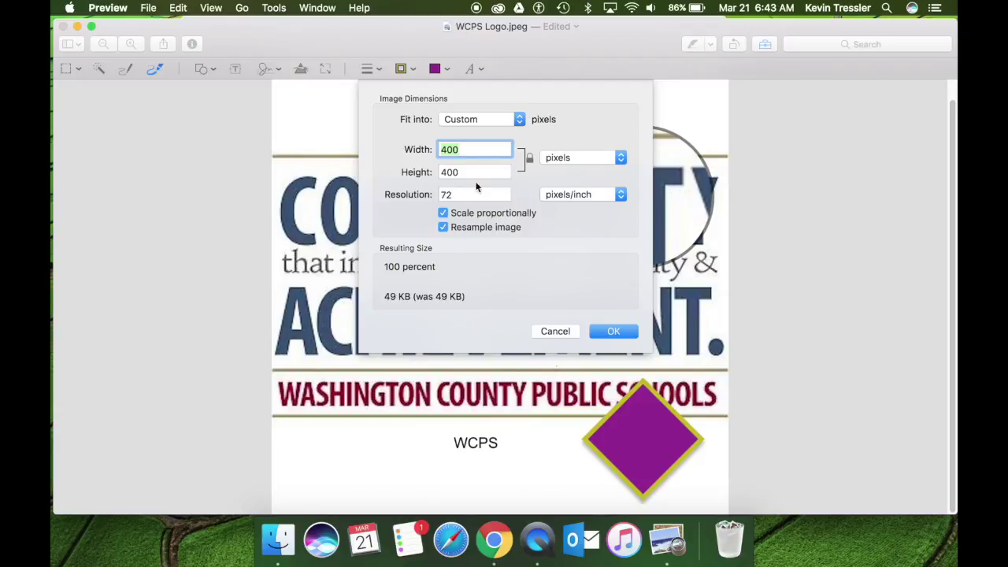
text(600)
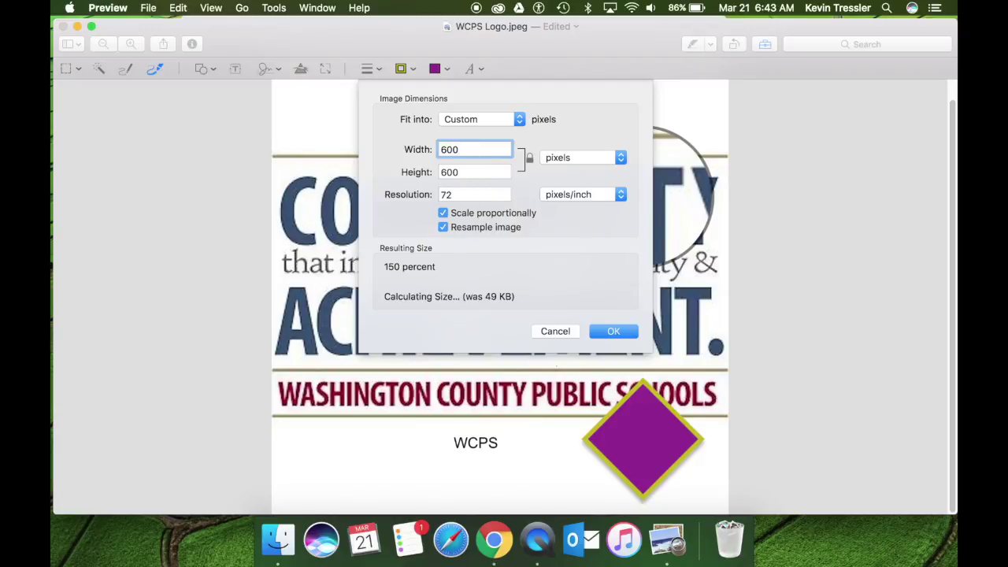
key(Return)
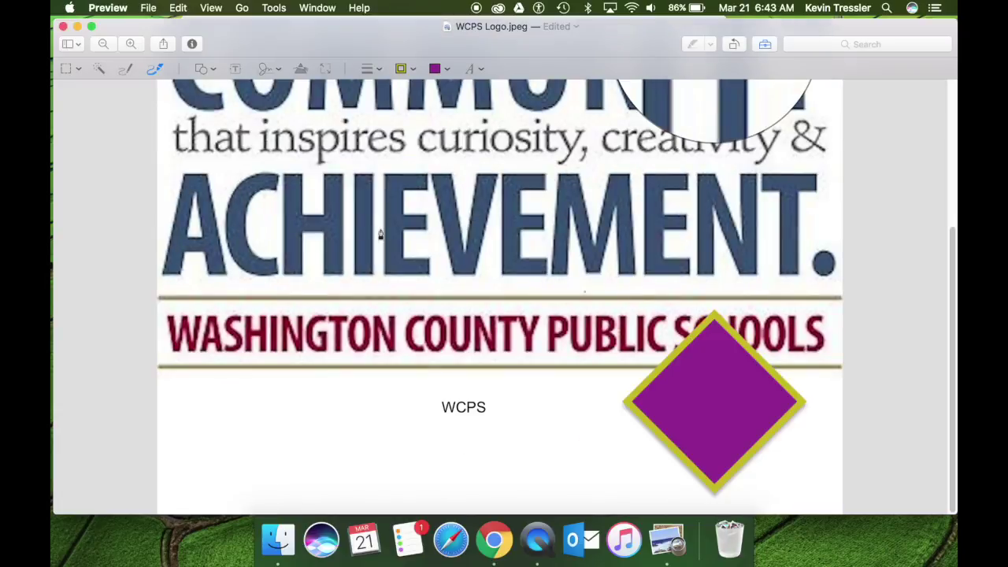
In the image size settings, try a proportional width of 200 pixels and 20 percent
click(325, 69)
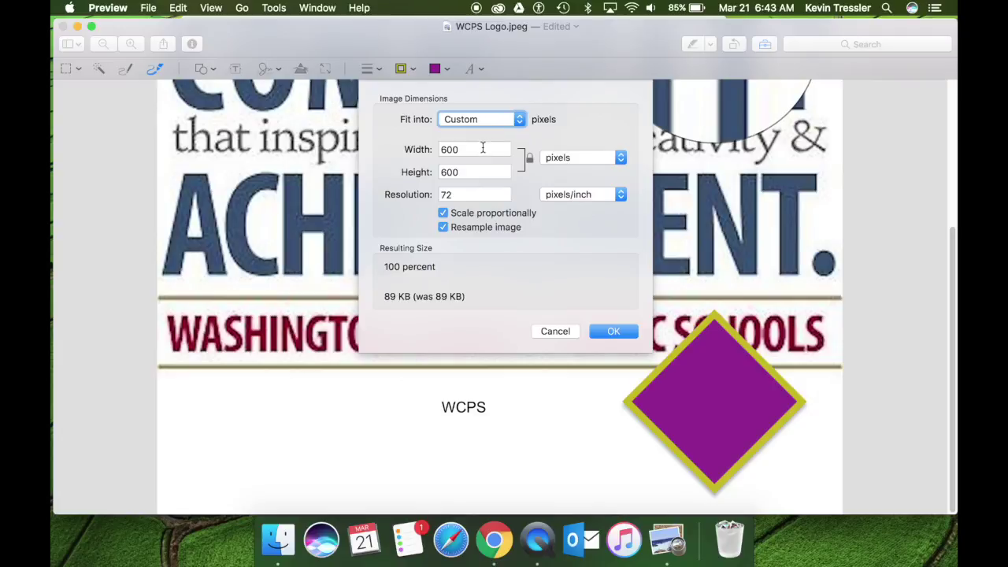
double_click(483, 148)
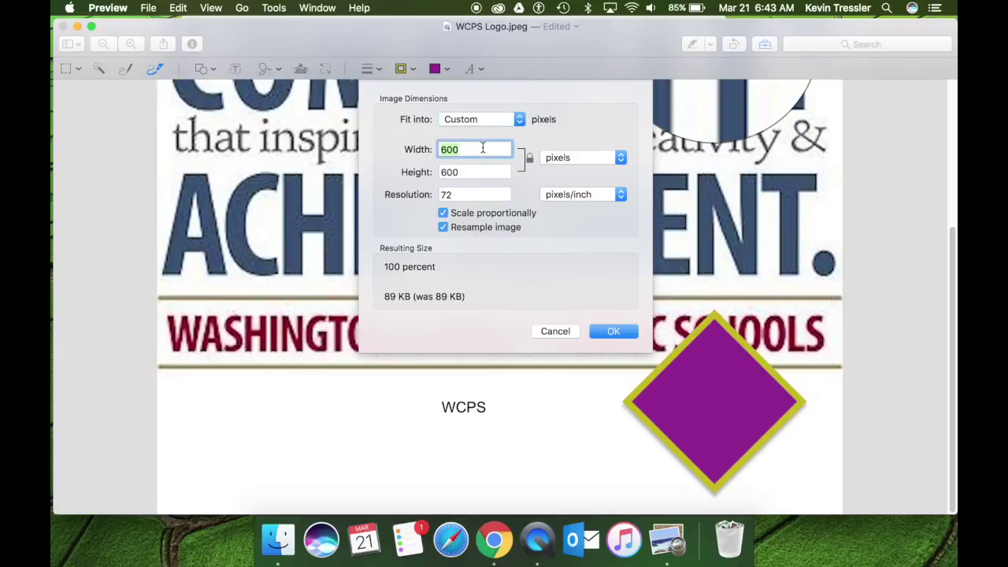
text(200)
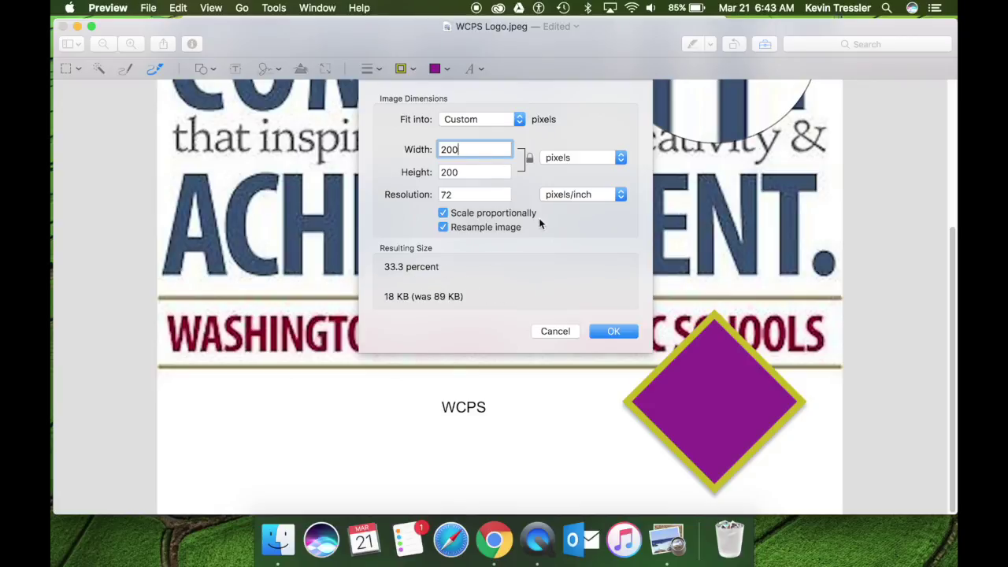
click(575, 157)
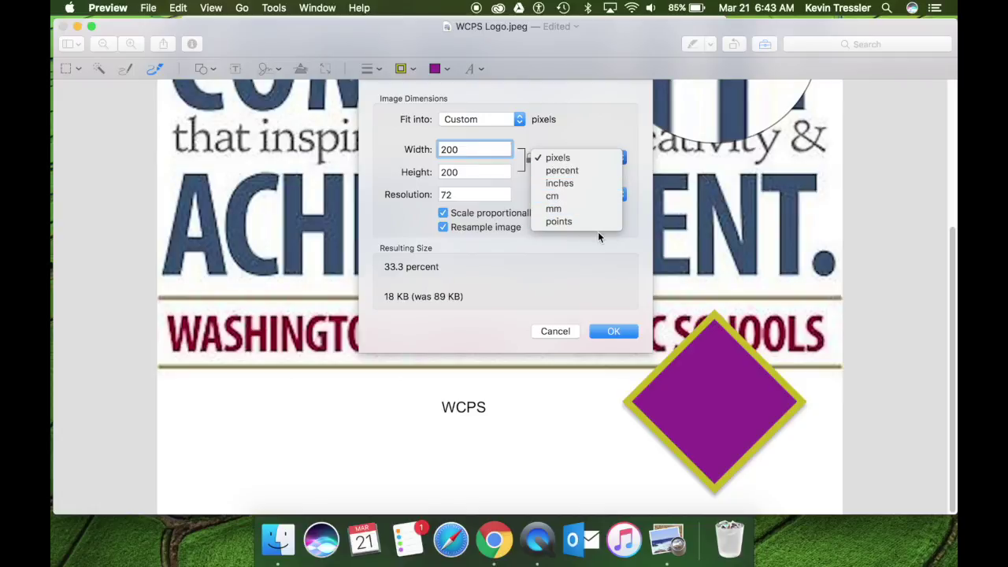
click(589, 171)
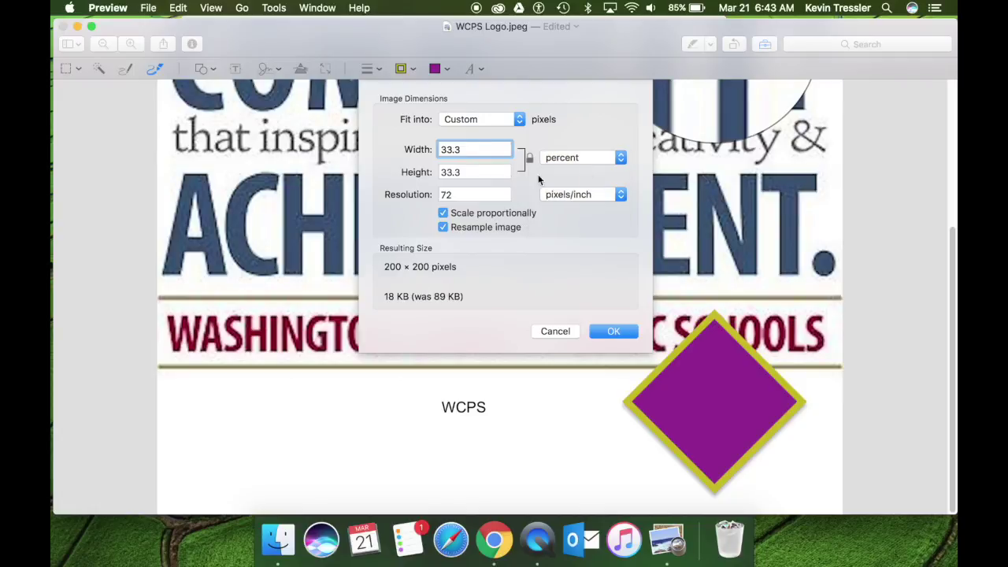
double_click(482, 150)
text(20)
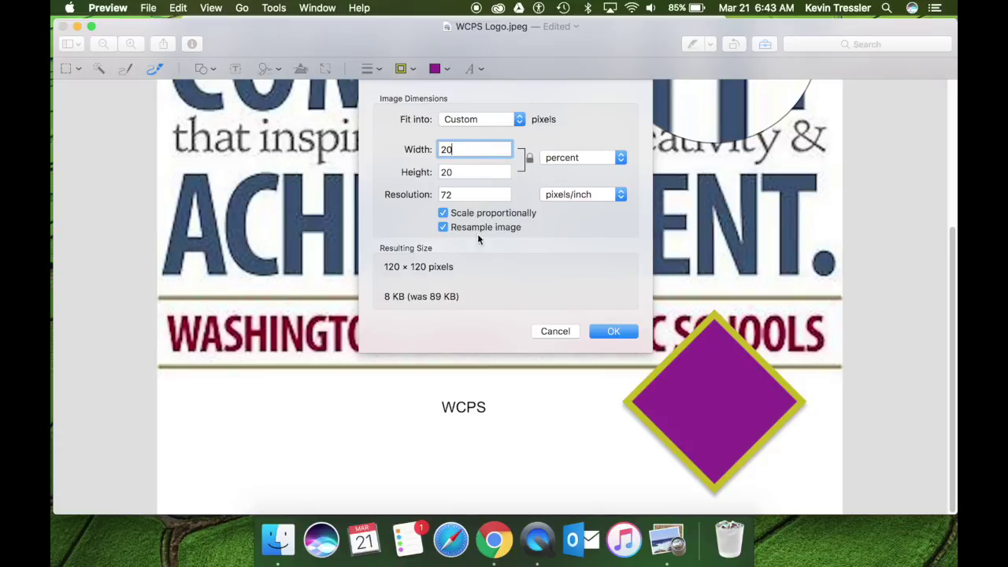
Turn off proportional scaling and resize the logo image to 200 pixels wide by 400 pixels high
click(482, 215)
click(561, 158)
click(556, 146)
double_click(465, 148)
text(200)
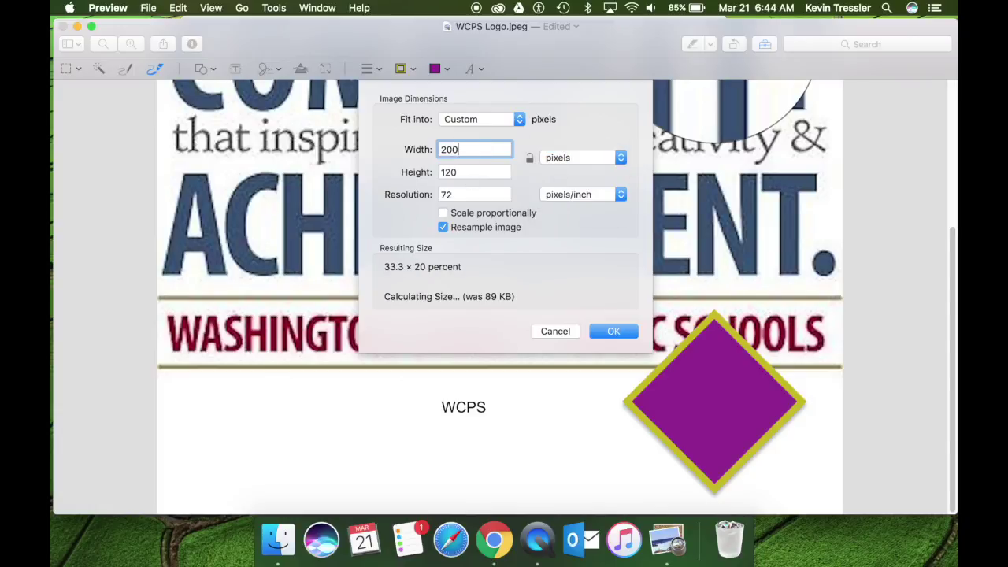
key(Tab)
text(400)
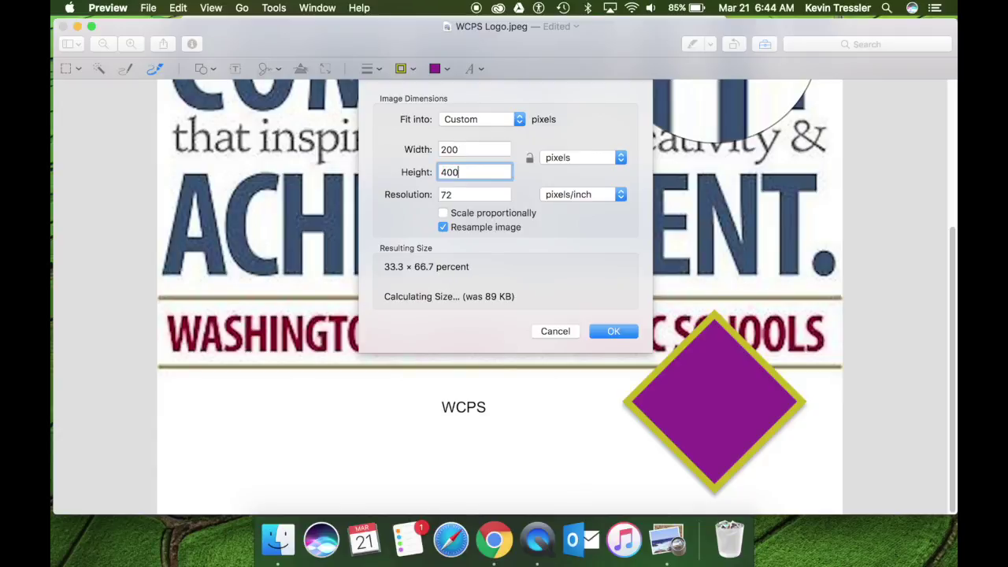
key(Return)
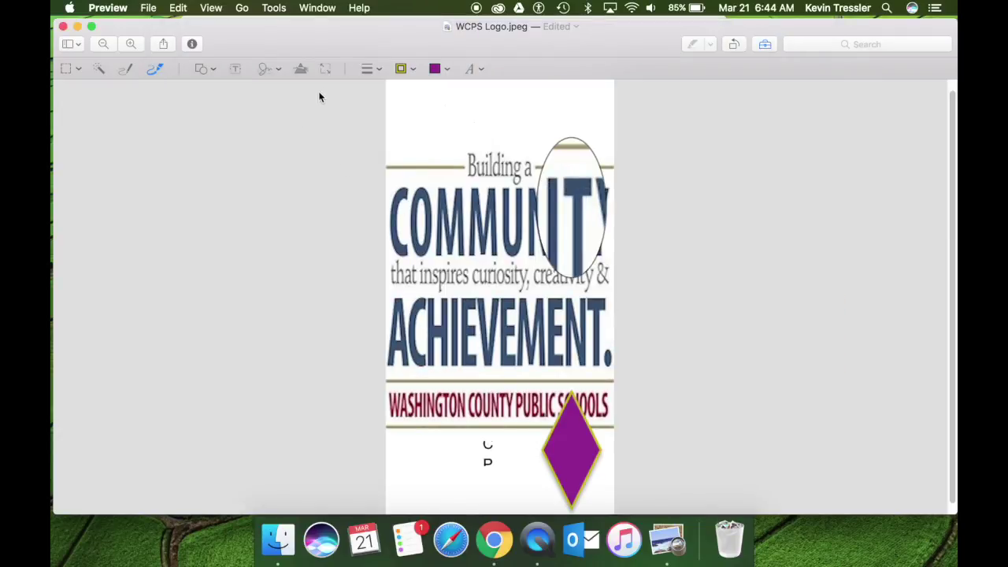
Undo the last two resizes of the logo image, leaving the size settings unapplied
click(325, 69)
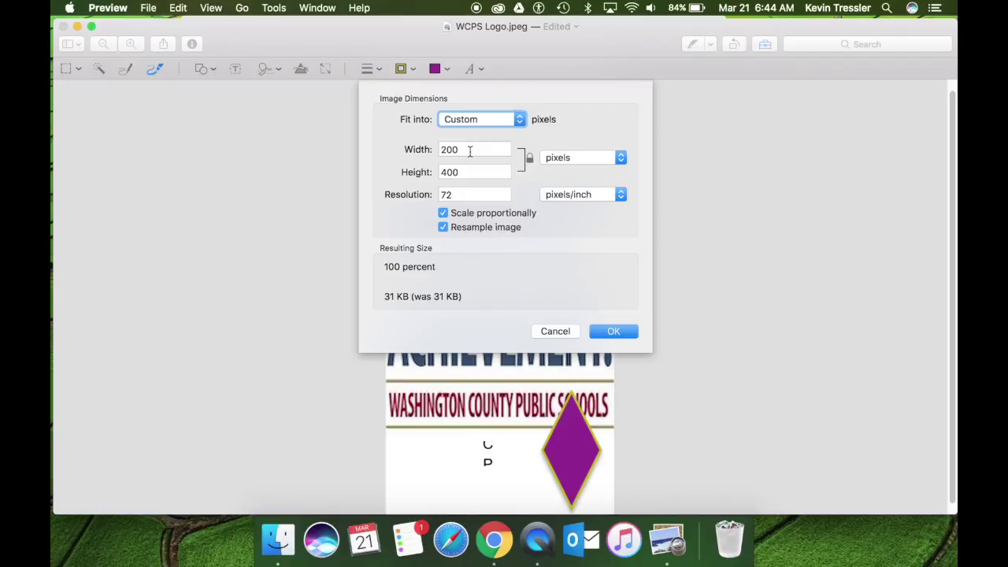
click(562, 334)
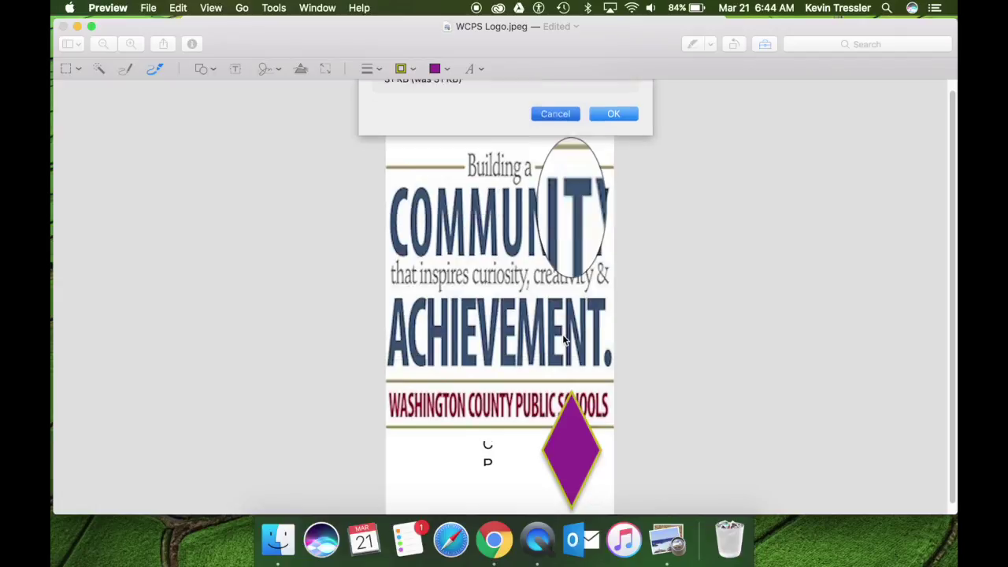
key(super+z)
key(super+z)
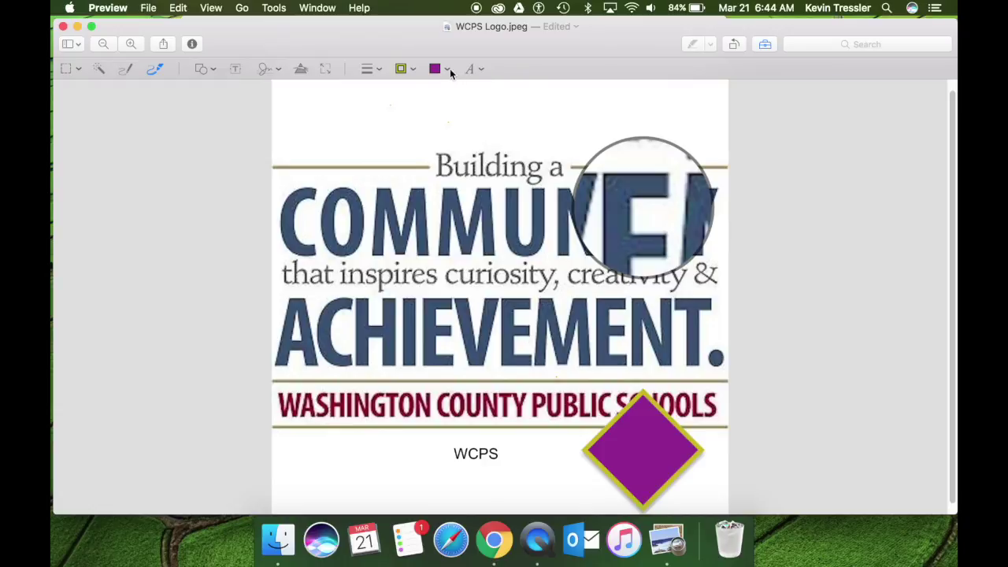
click(378, 68)
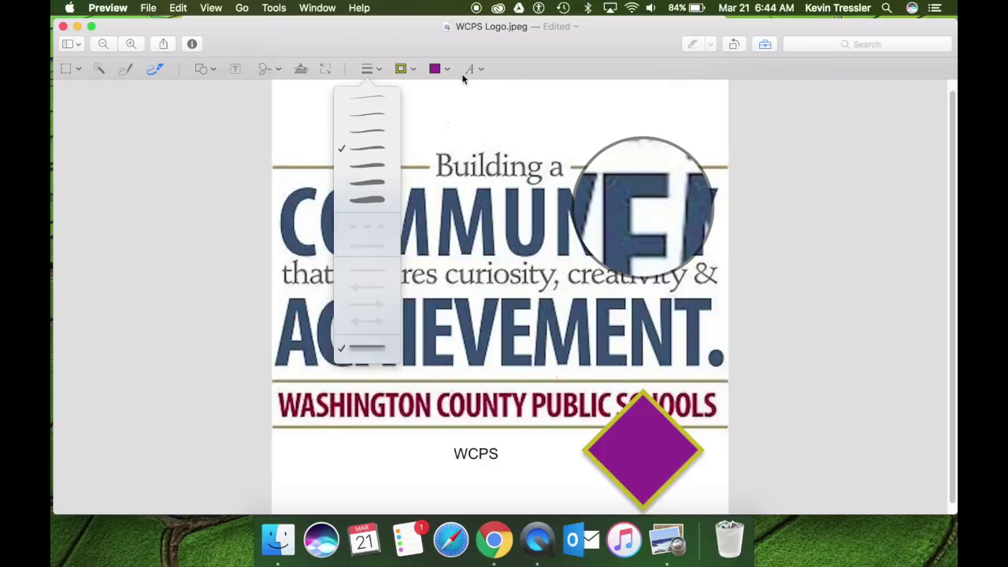
click(483, 71)
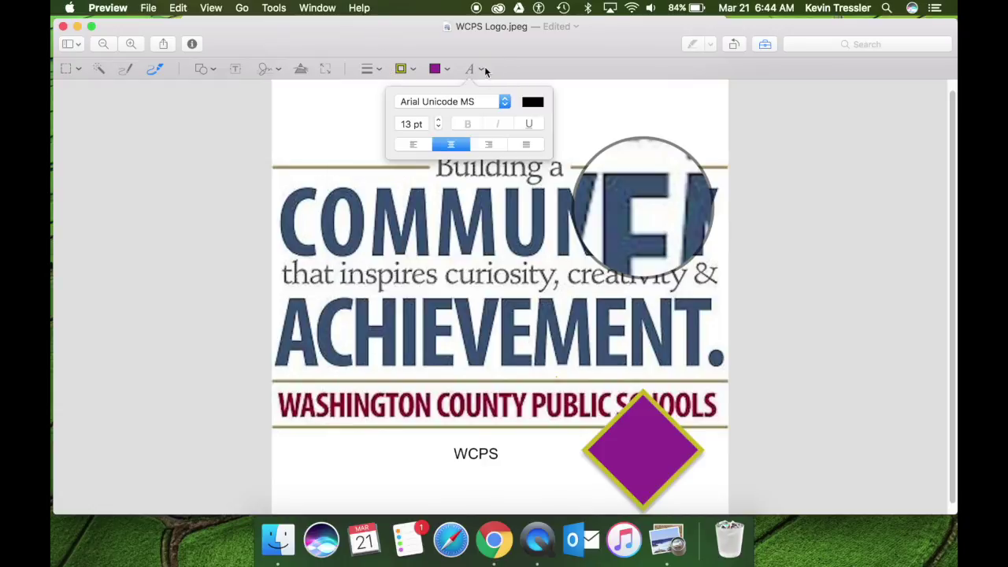
click(558, 60)
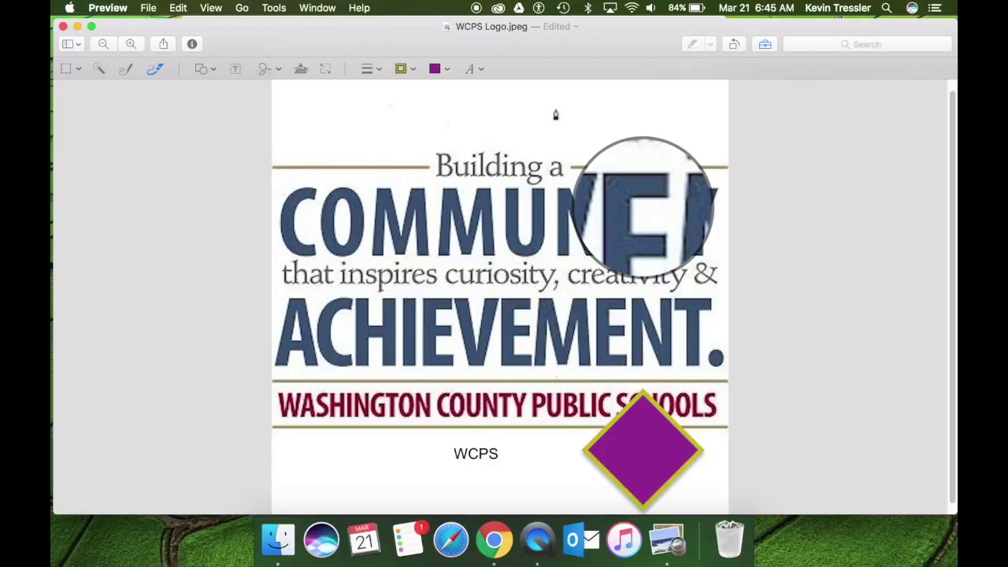
Minimize the logo image window and switch to the Photos app
click(78, 26)
click(204, 24)
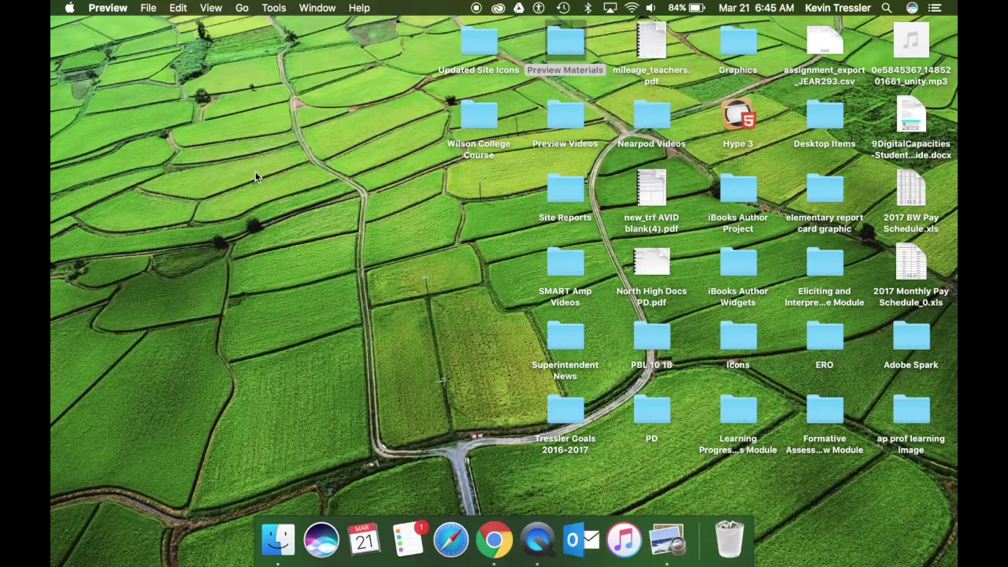
key(F4)
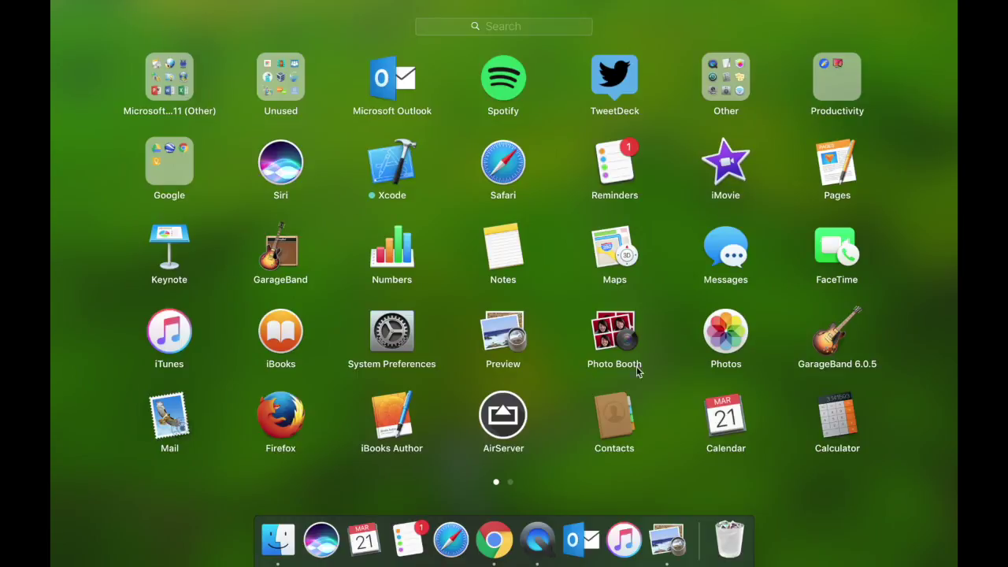
click(725, 330)
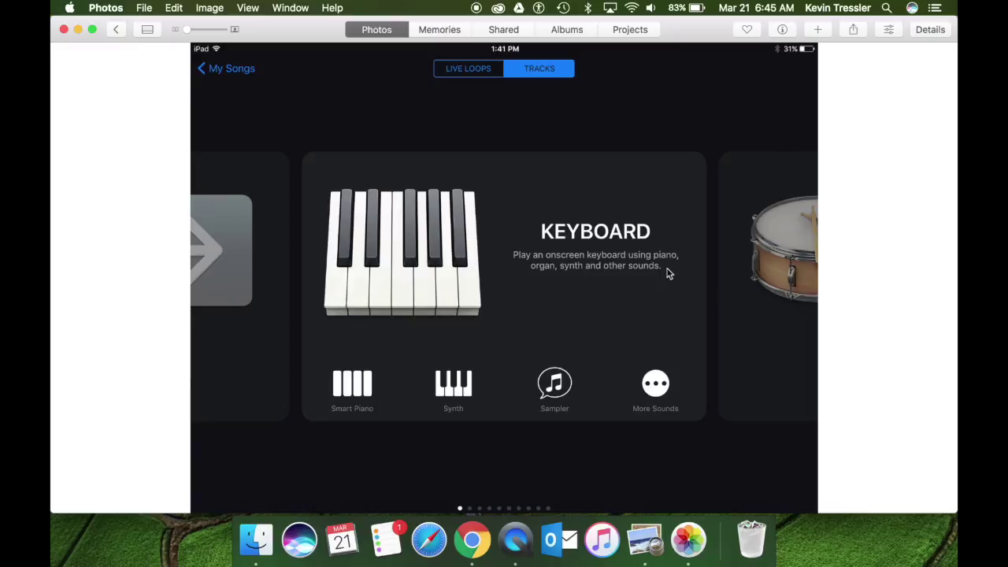
Edit the GarageBand keyboard screenshot with the Markup extension
click(889, 30)
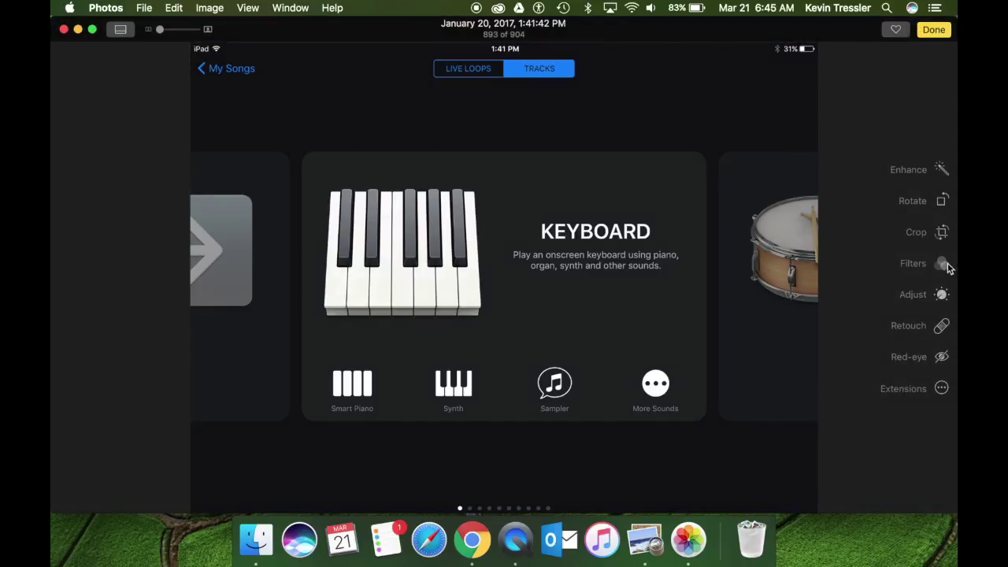
click(942, 389)
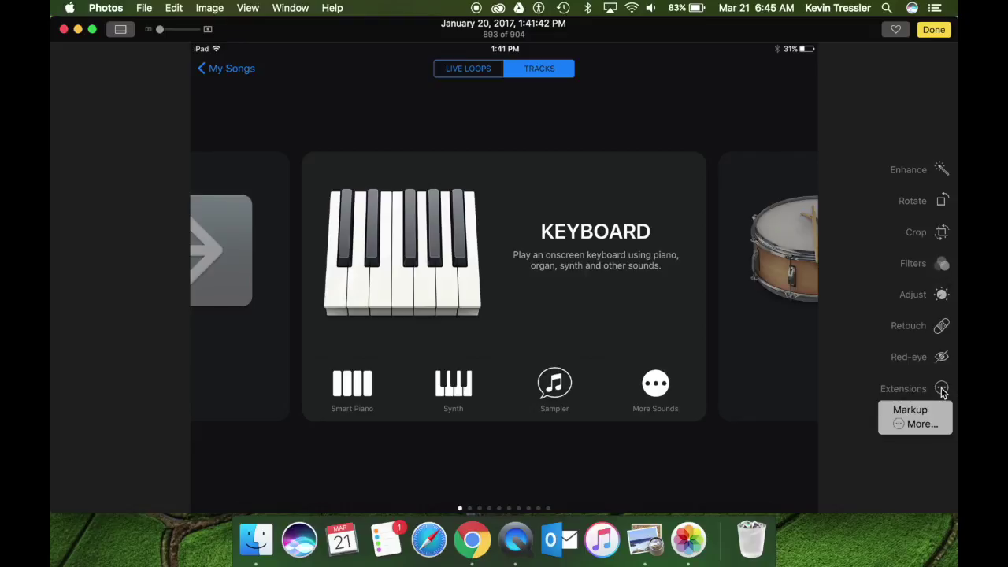
click(931, 411)
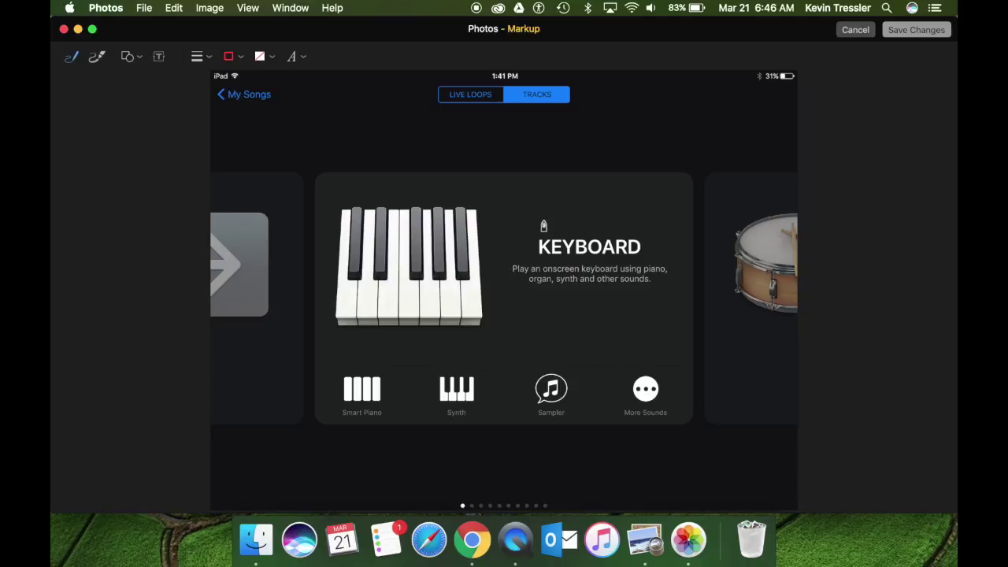
Add a red rounded rectangle around the KEYBOARD heading and its description, save the markup and finish editing the photo
click(126, 57)
click(137, 110)
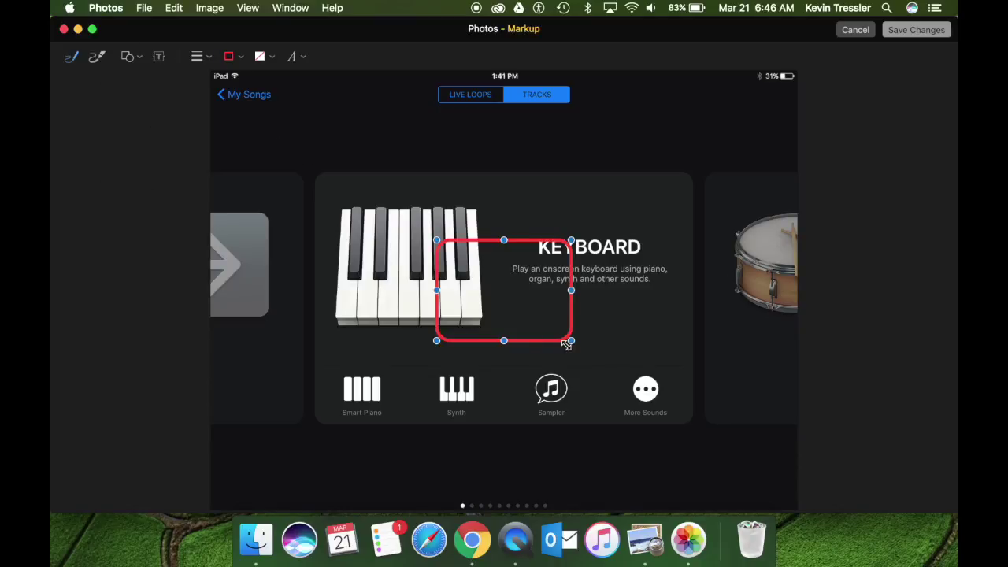
drag(569, 326, 680, 329)
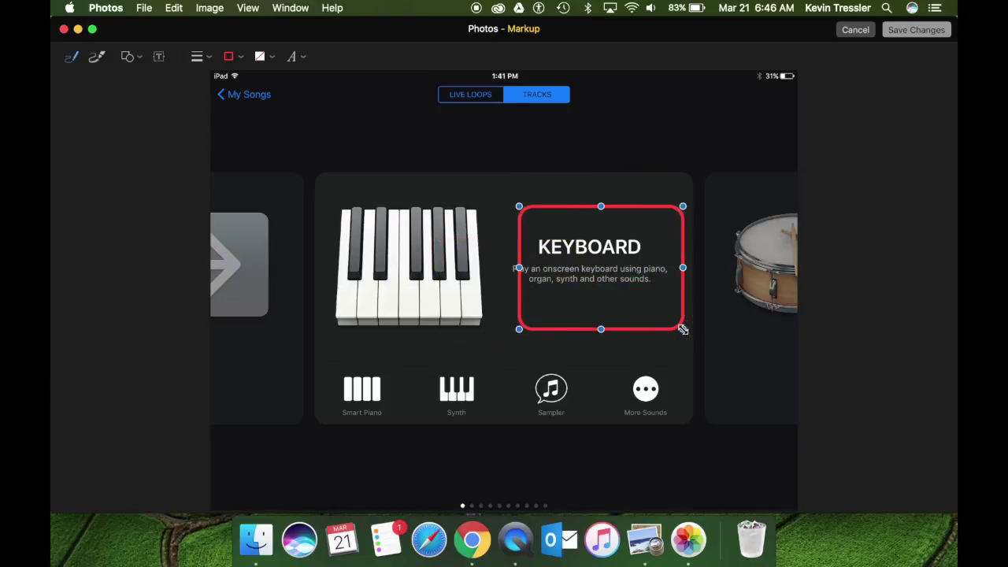
drag(682, 247, 667, 244)
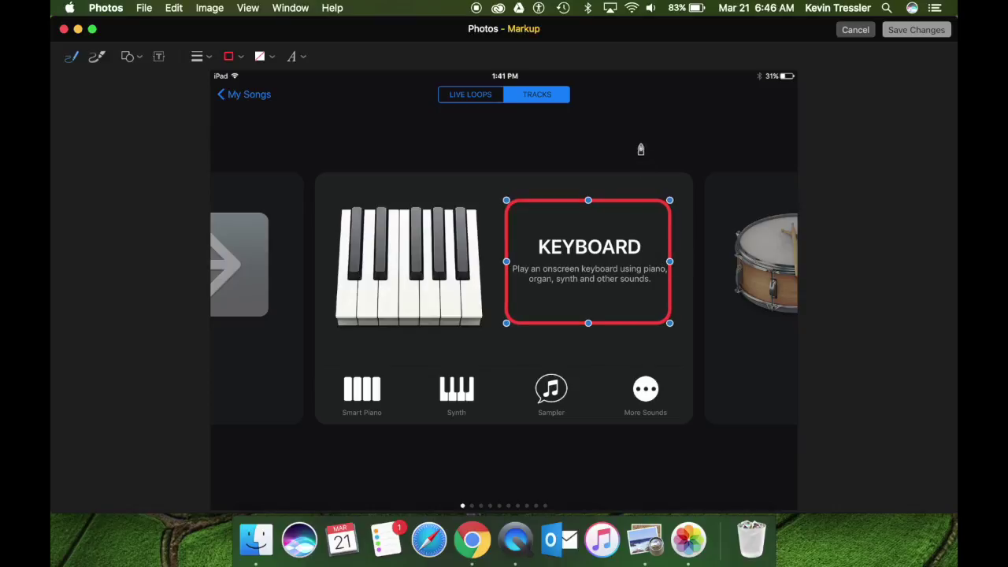
click(915, 33)
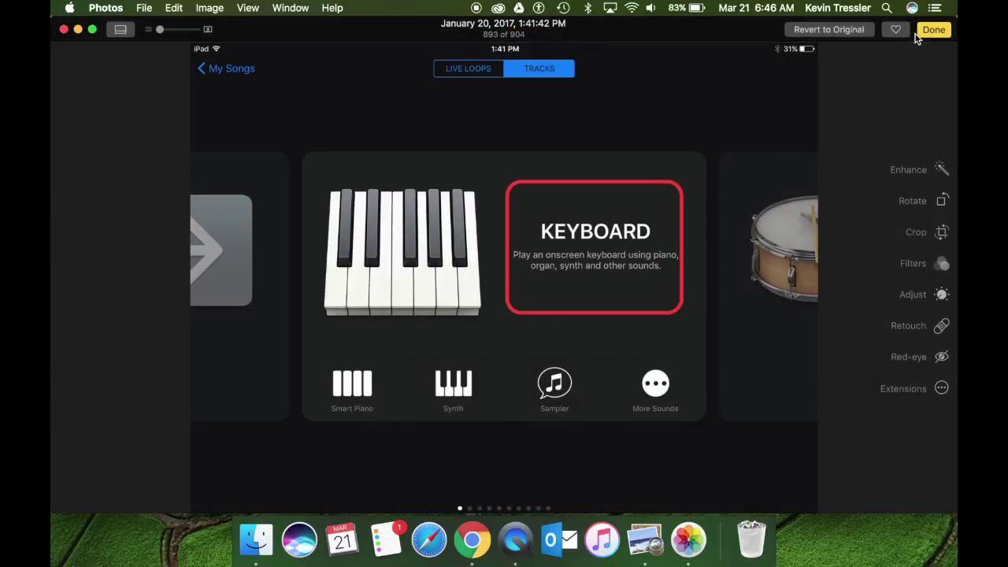
click(931, 30)
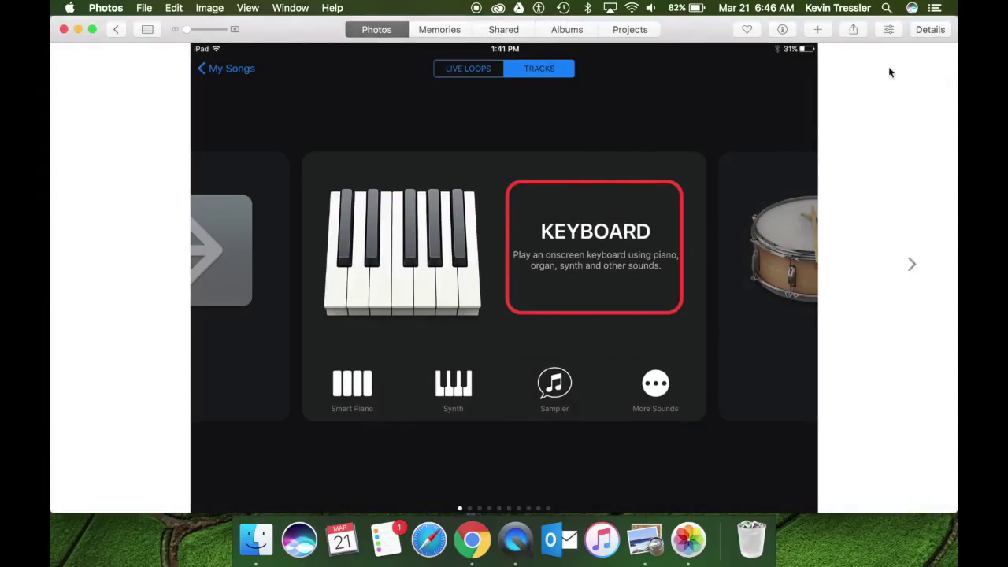
Return the annotated photo to edit mode, minimize Photos and open the desktop's Preview Materials folder in Finder
click(889, 29)
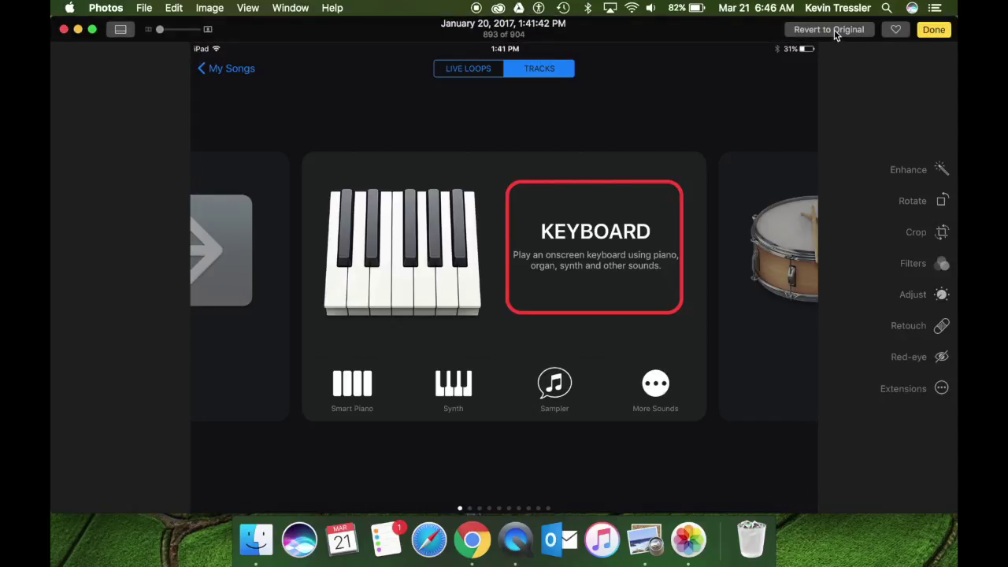
click(77, 29)
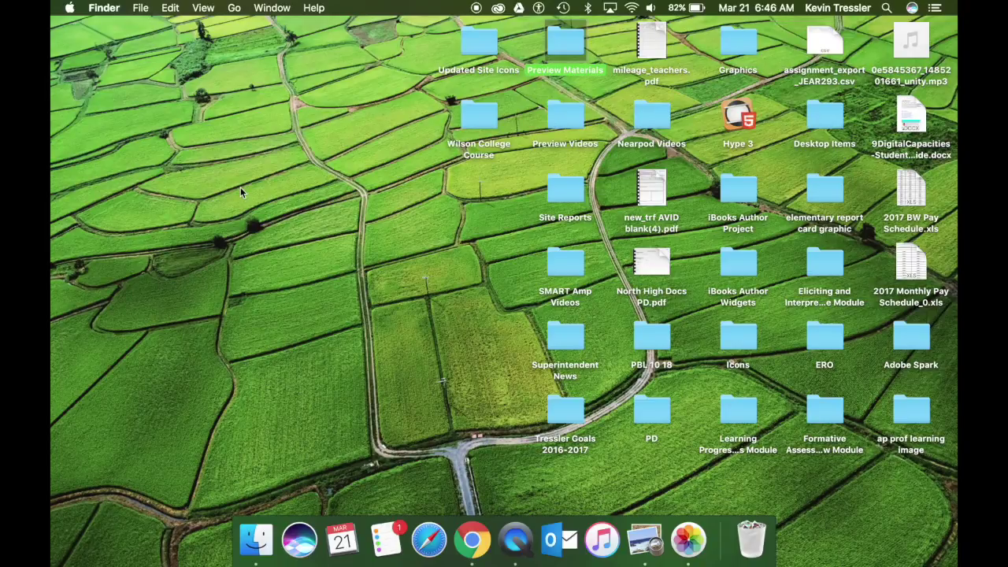
double_click(568, 69)
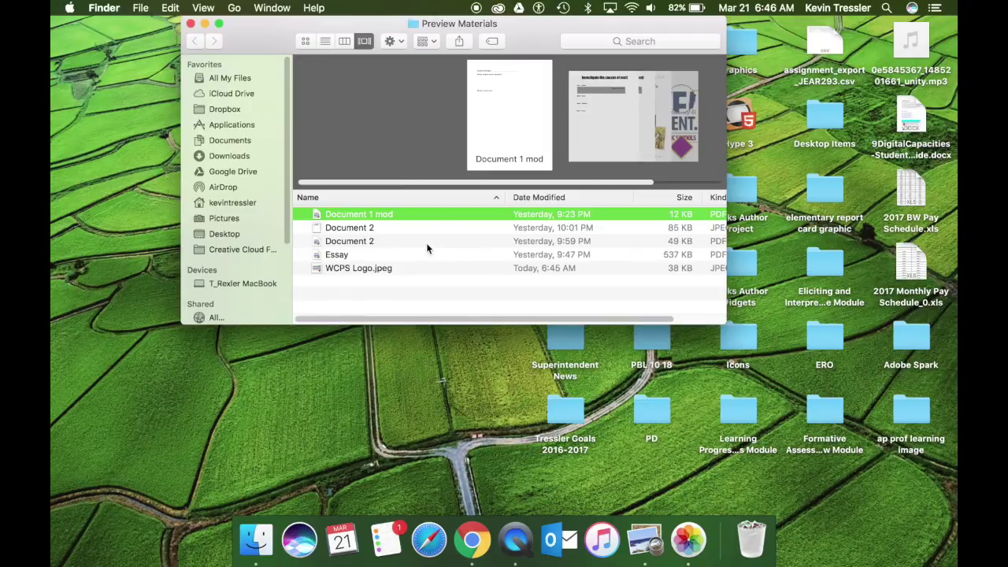